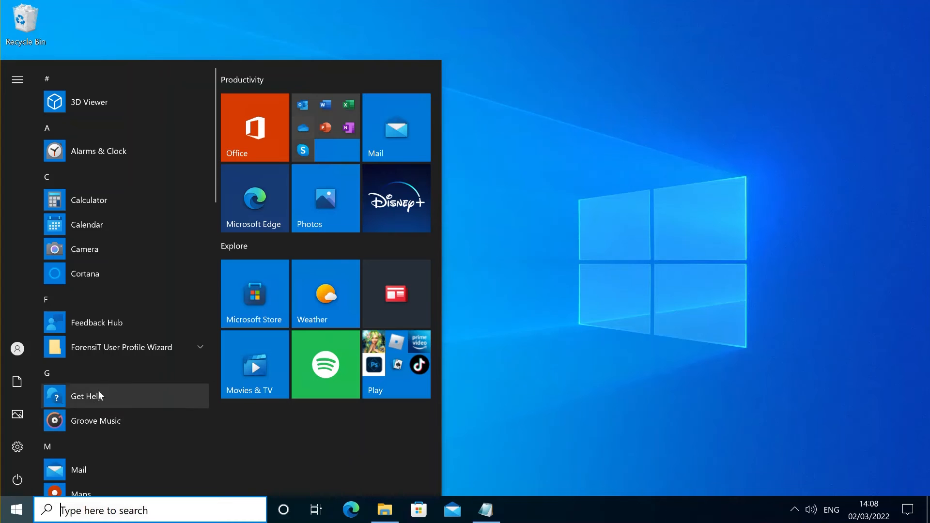
# Run save-azureaduser.ps1 in the User Profile Wizard PowerShell console.
pyautogui.click(103, 345)
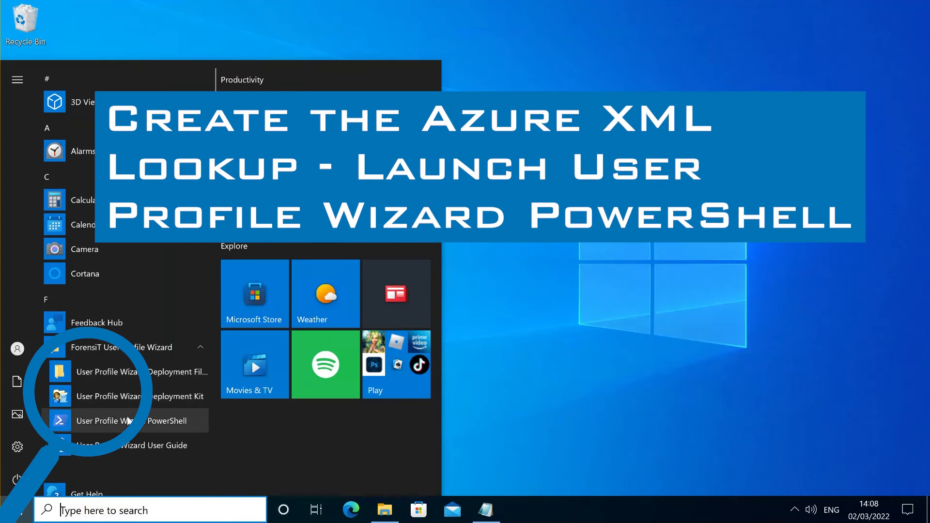
pyautogui.click(130, 421)
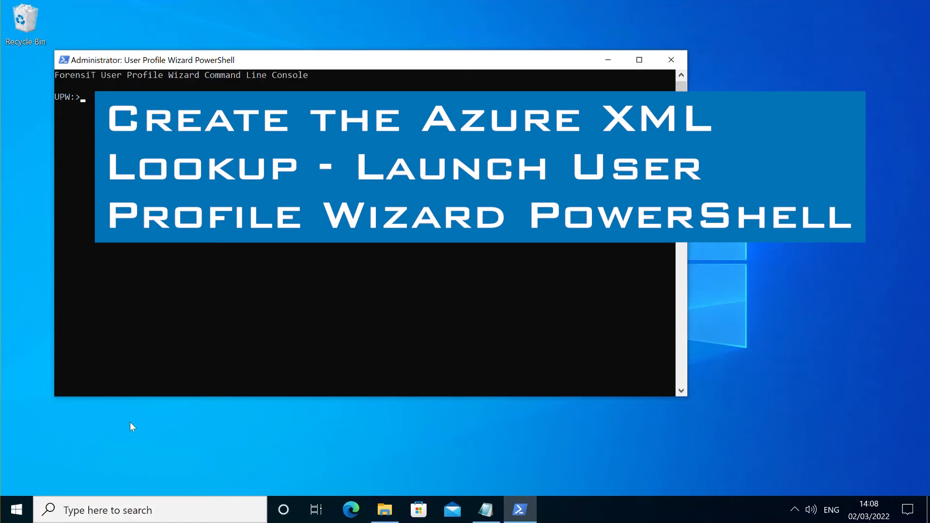
pyautogui.write('save')
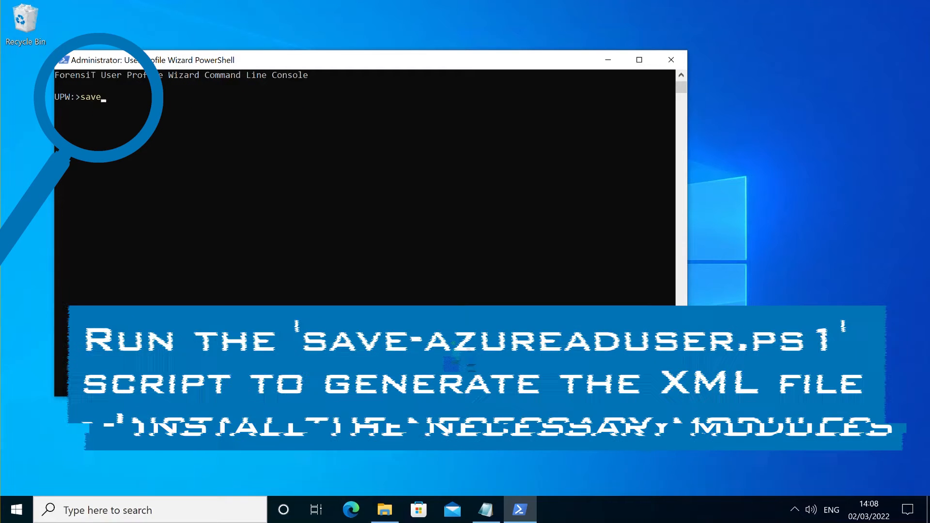
pyautogui.write('-azuread')
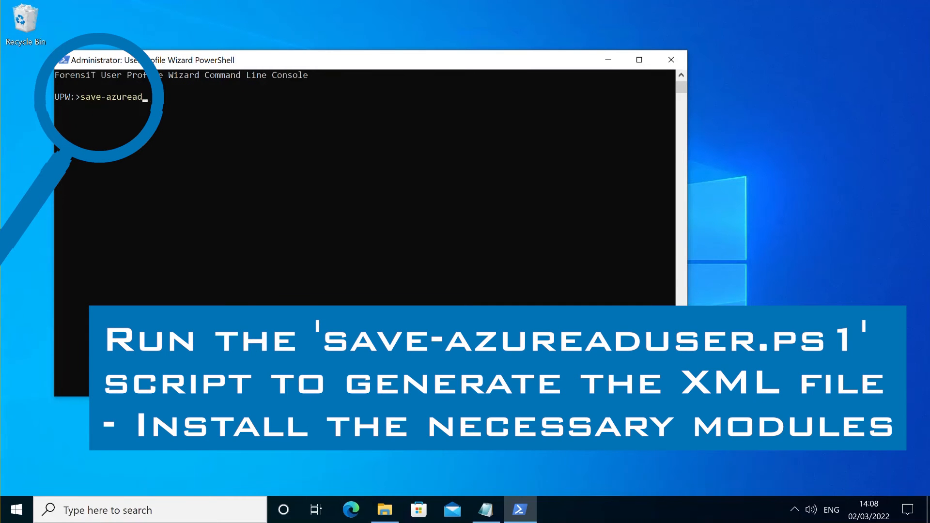
pyautogui.write('user.ps1')
pyautogui.press('Return')
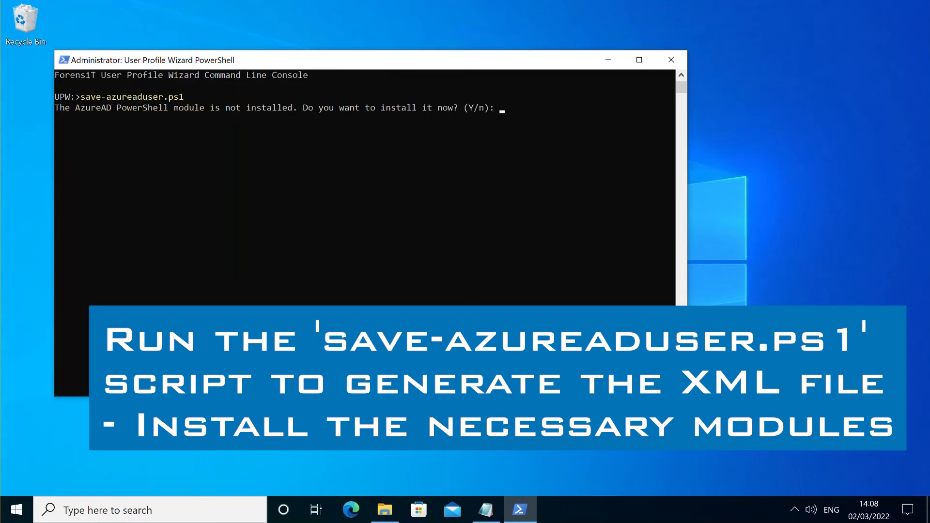
# Answer Y to install the AzureAD module and the NuGet provider.
pyautogui.write('Y')
pyautogui.press('Return')
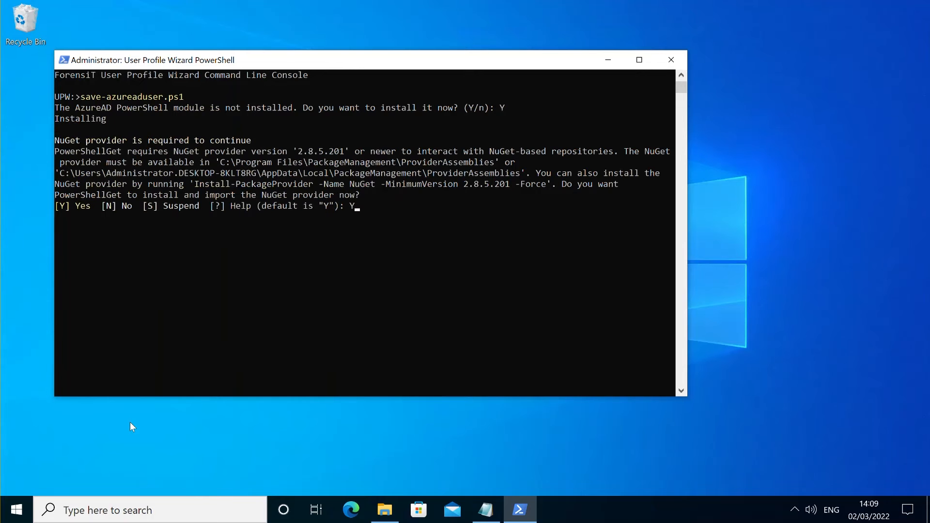
pyautogui.write('Y')
pyautogui.press('Return')
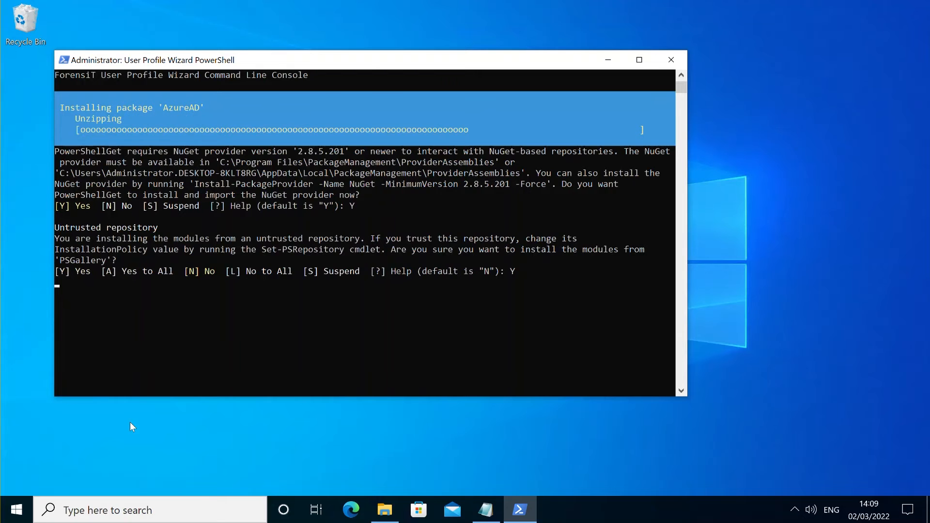
# Allow PSGallery installs, then sign in with the Azure admin e-mail and password.
pyautogui.press('Return')
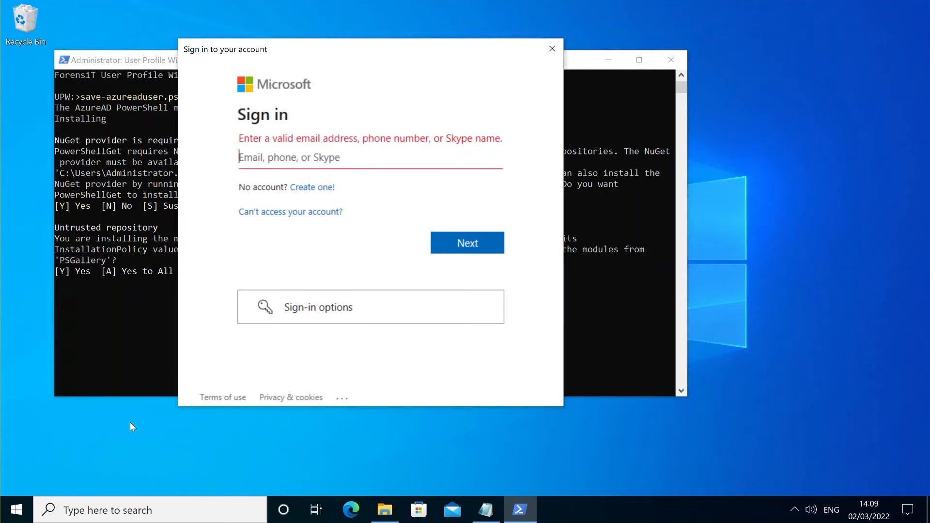
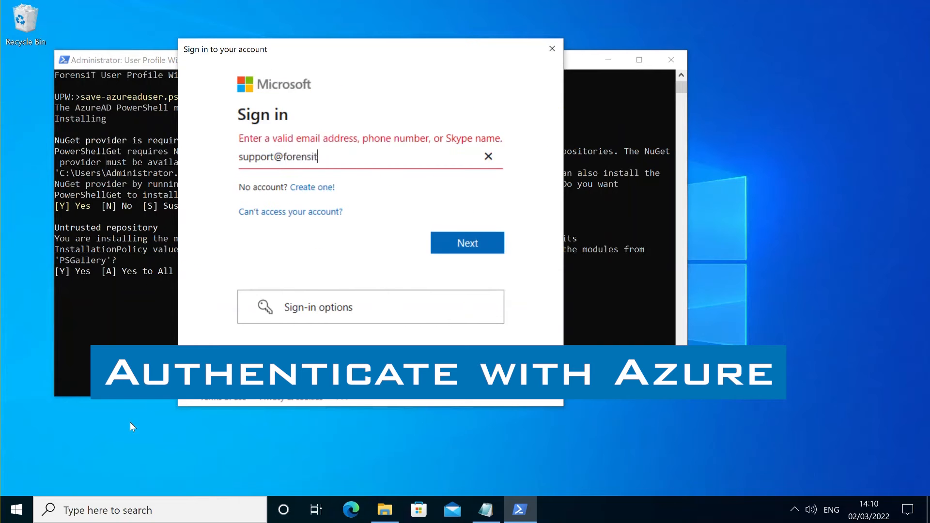
pyautogui.press('Return')
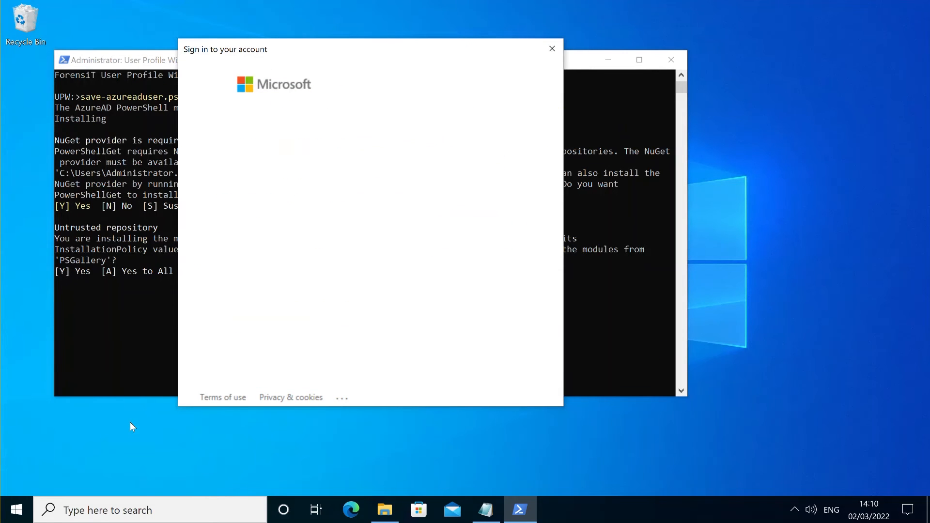
pyautogui.write('**********')
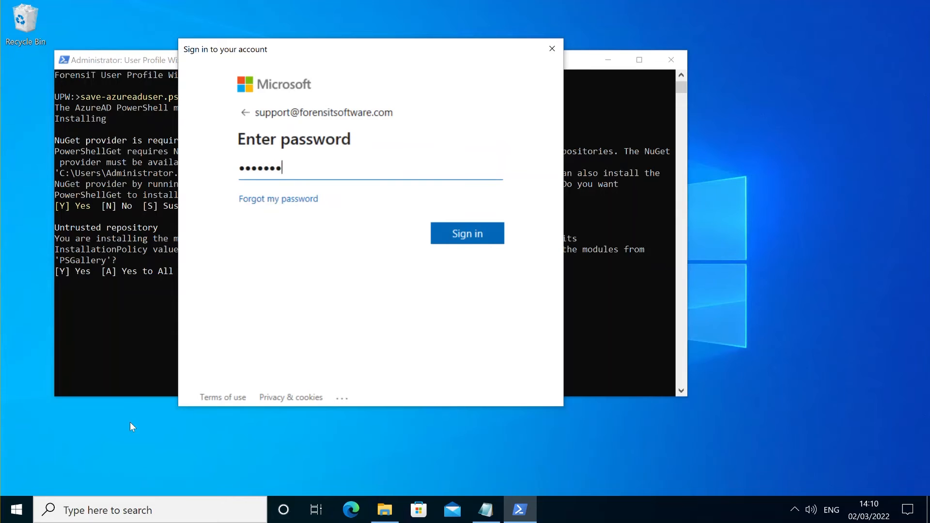
pyautogui.press('Return')
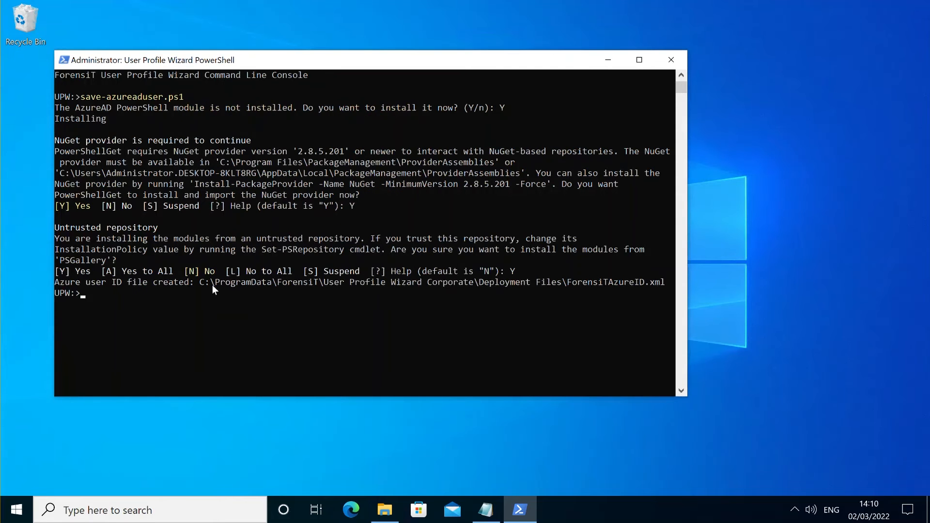
# View ForensiTAzureID from the Deployment Files folder in Notepad, then close Notepad and the folder.
pyautogui.click(17, 509)
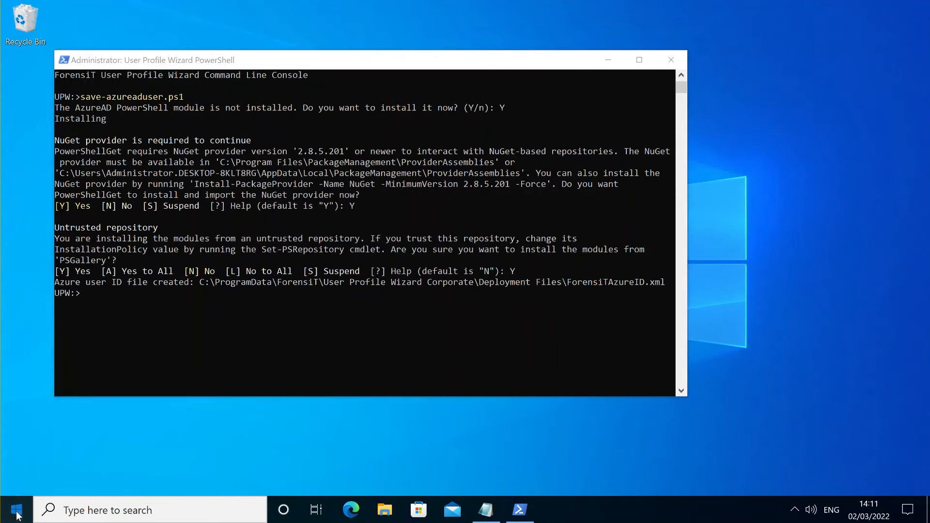
pyautogui.click(109, 349)
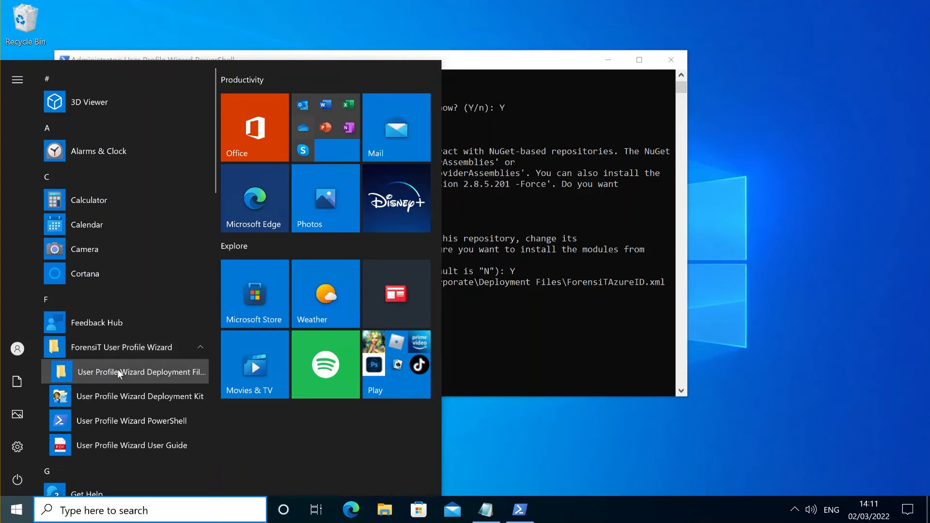
pyautogui.click(118, 369)
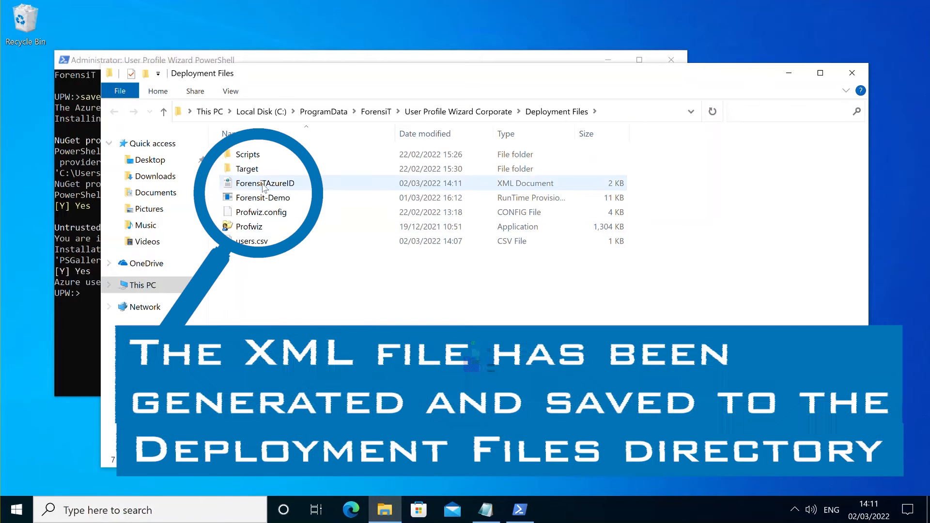
pyautogui.rightClick(263, 187)
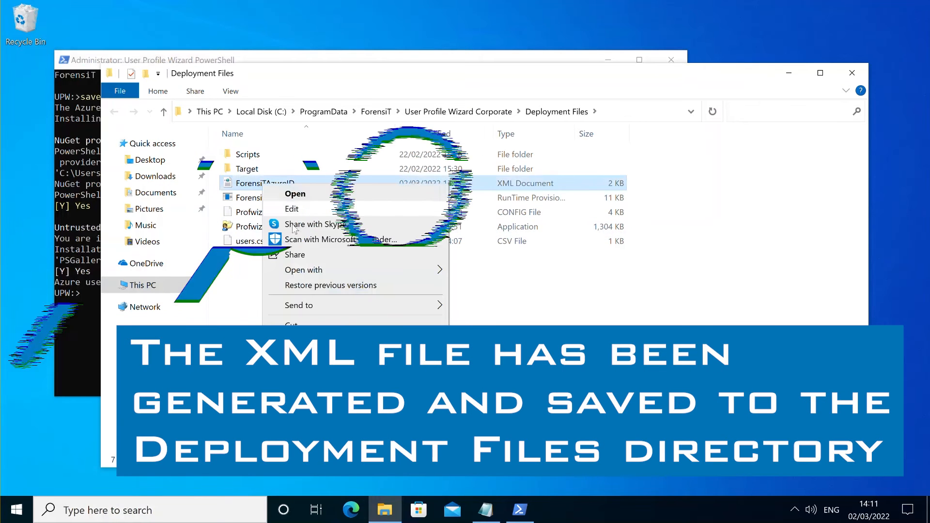
pyautogui.moveTo(311, 269)
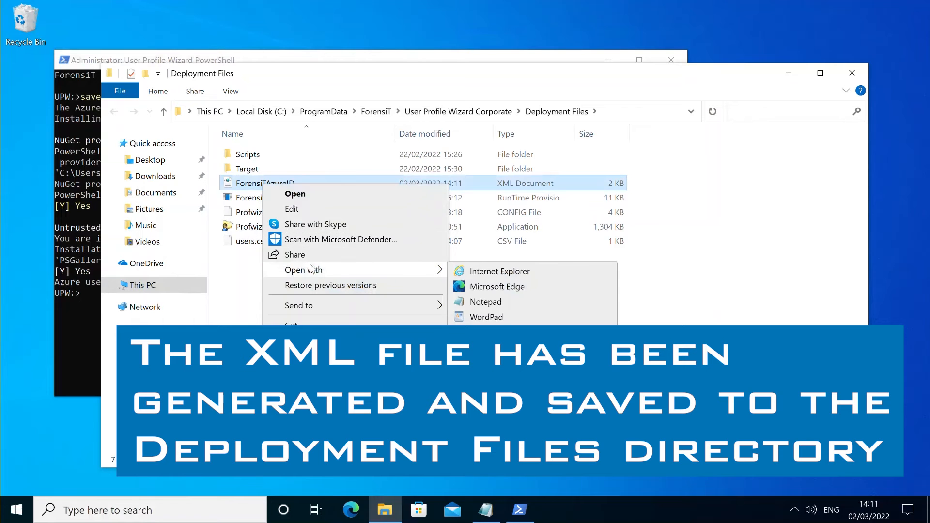
pyautogui.click(486, 301)
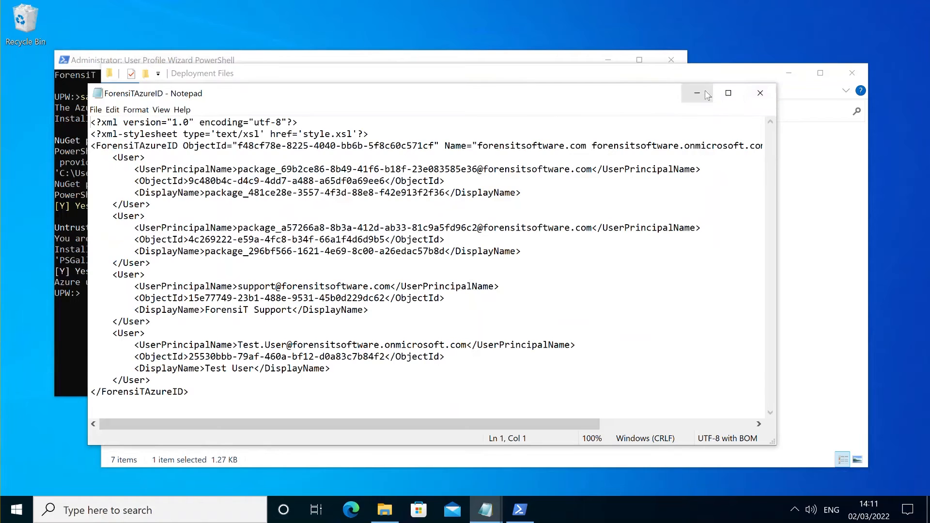
pyautogui.click(758, 92)
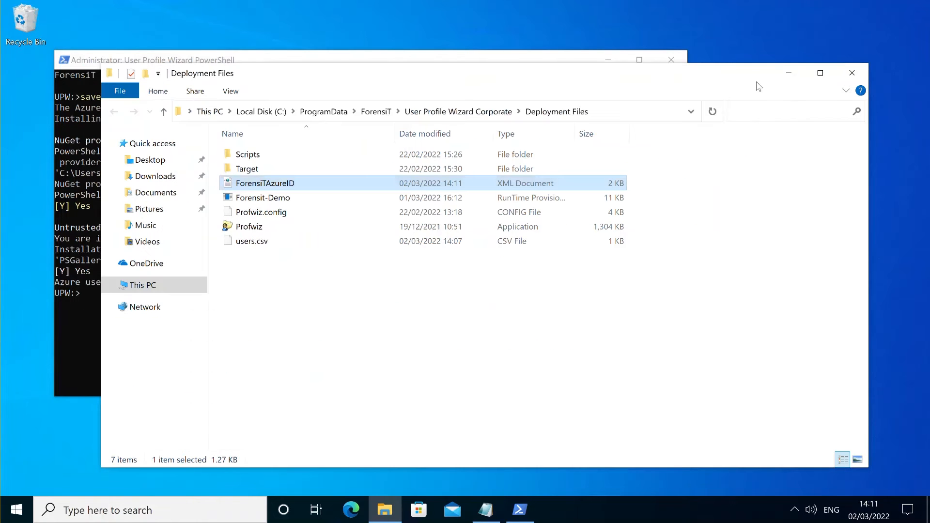
pyautogui.click(851, 74)
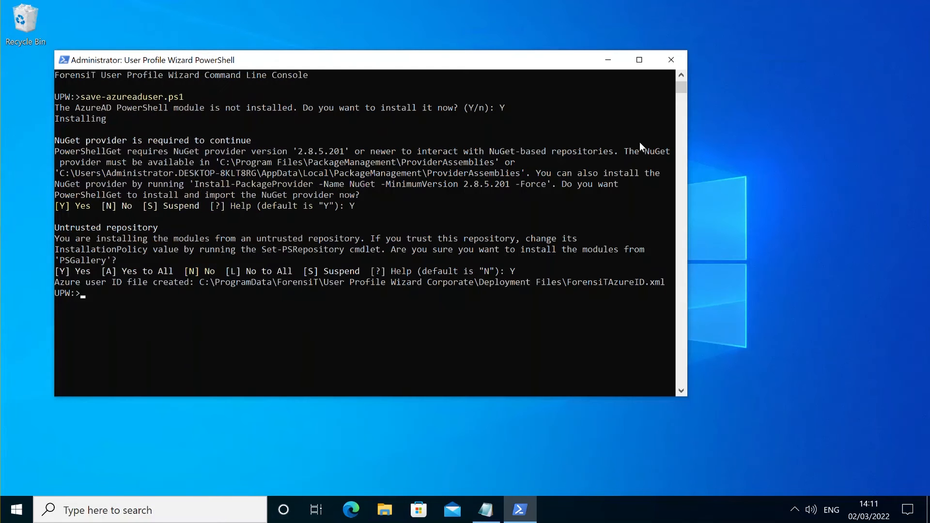
# Close the PowerShell console, launch the Deployment Kit and start a new project named ForensitAzure.
pyautogui.click(675, 62)
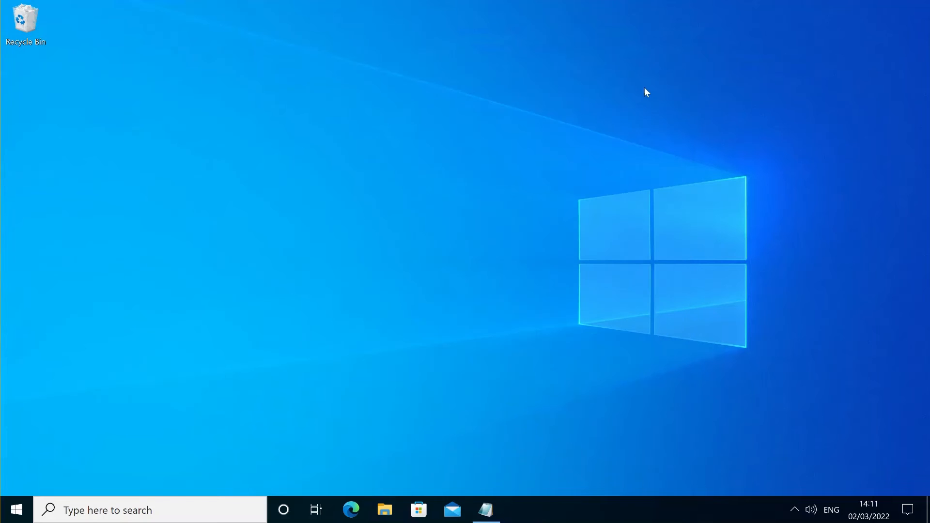
pyautogui.click(16, 509)
pyautogui.click(141, 348)
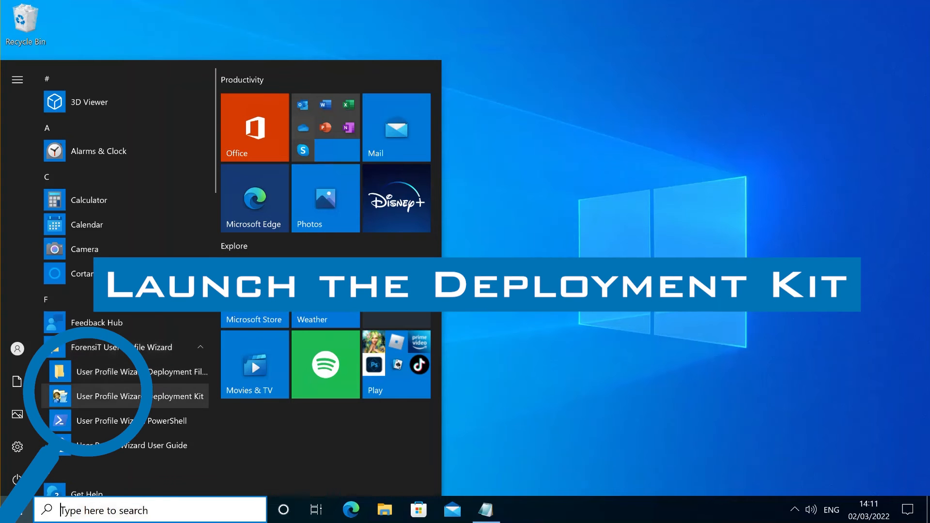
pyautogui.click(142, 396)
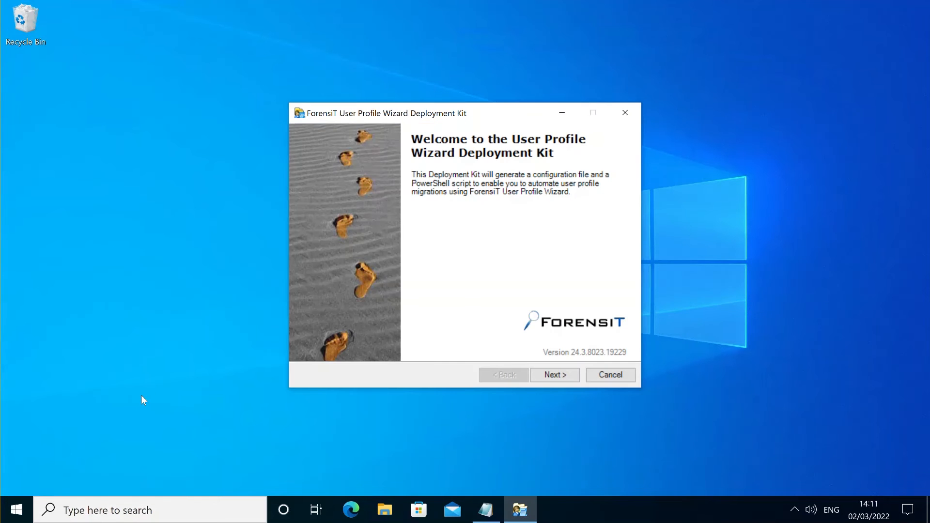
pyautogui.click(565, 377)
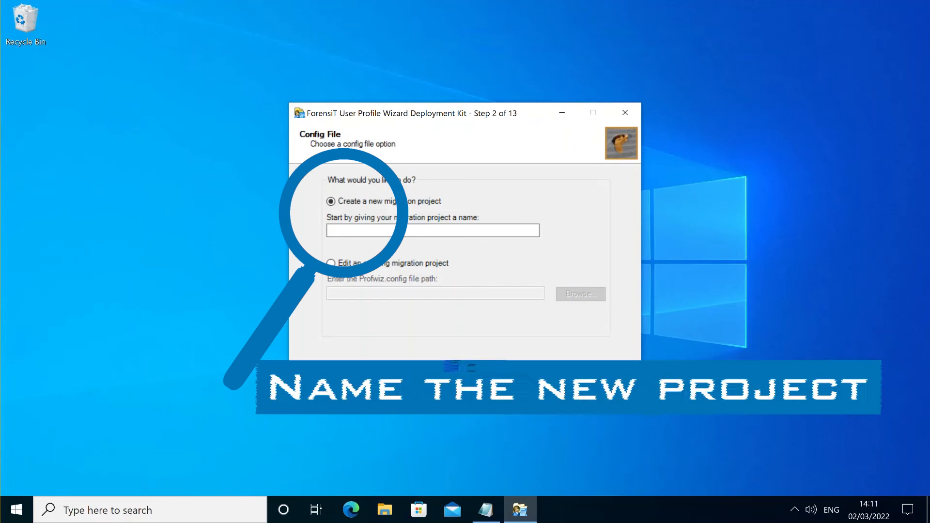
pyautogui.click(453, 229)
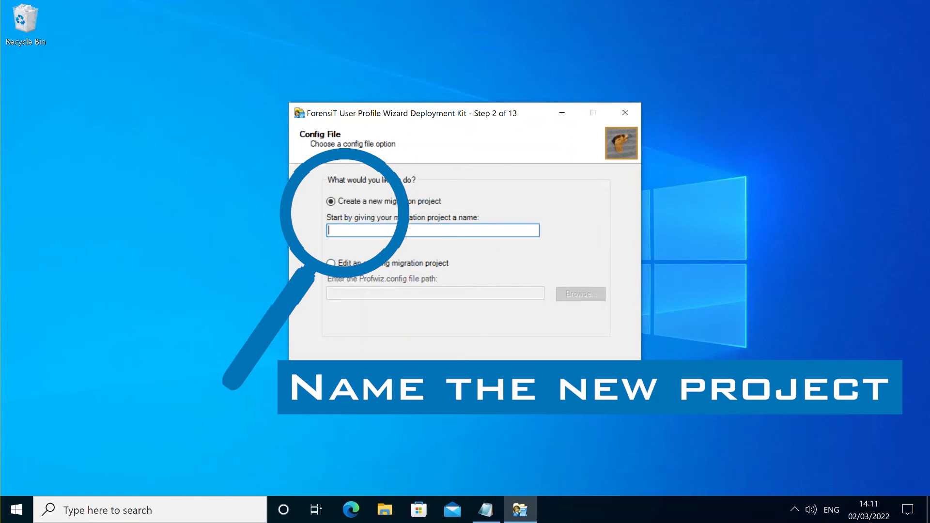
pyautogui.write('ForensitAzure')
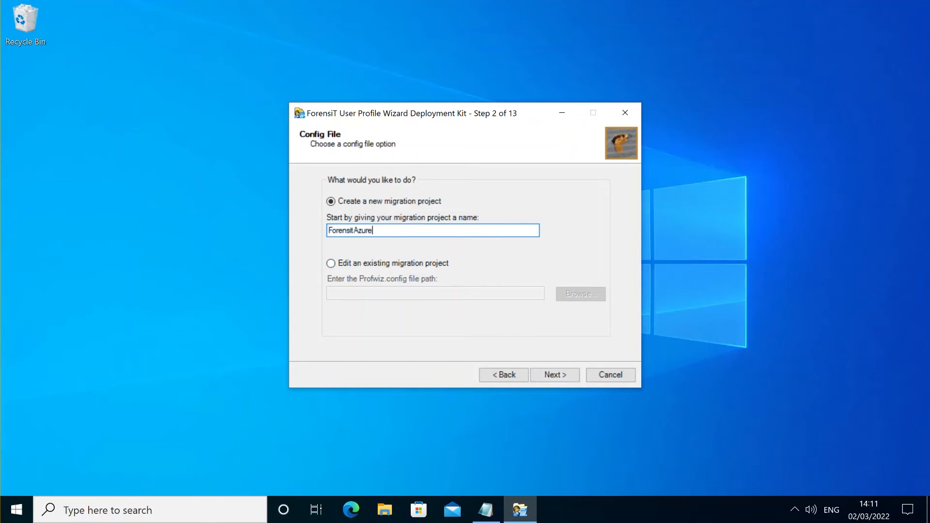
# Set the new domain as Azure AD tenant forensitsoftware.onmicrosoft.com.
pyautogui.click(550, 377)
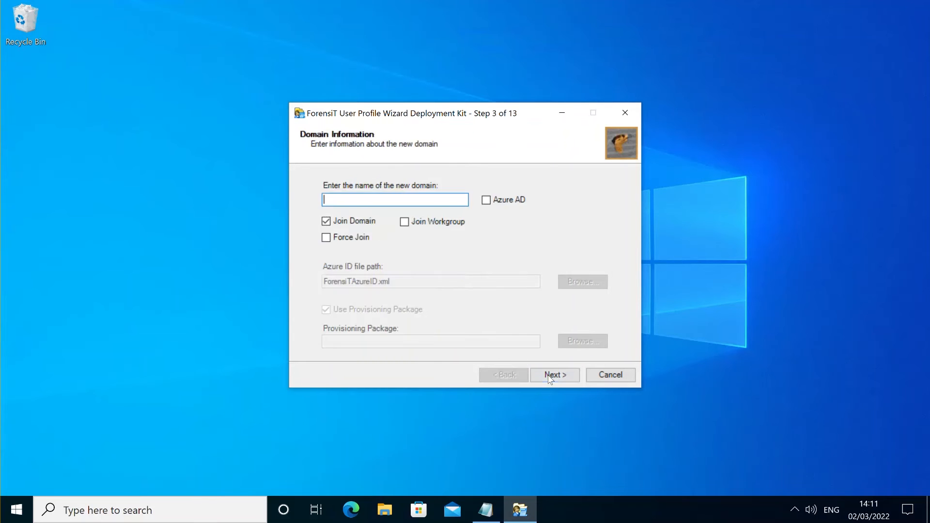
pyautogui.click(487, 200)
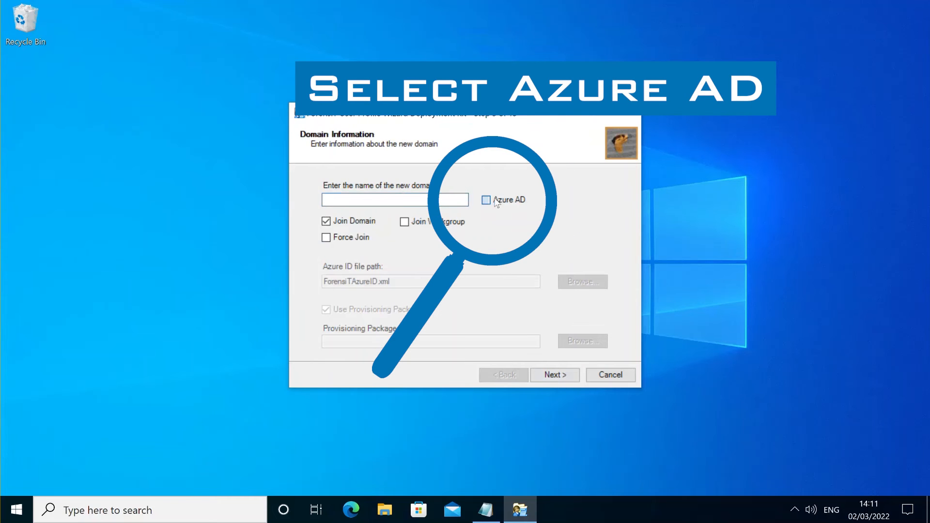
pyautogui.click(432, 199)
pyautogui.write('f')
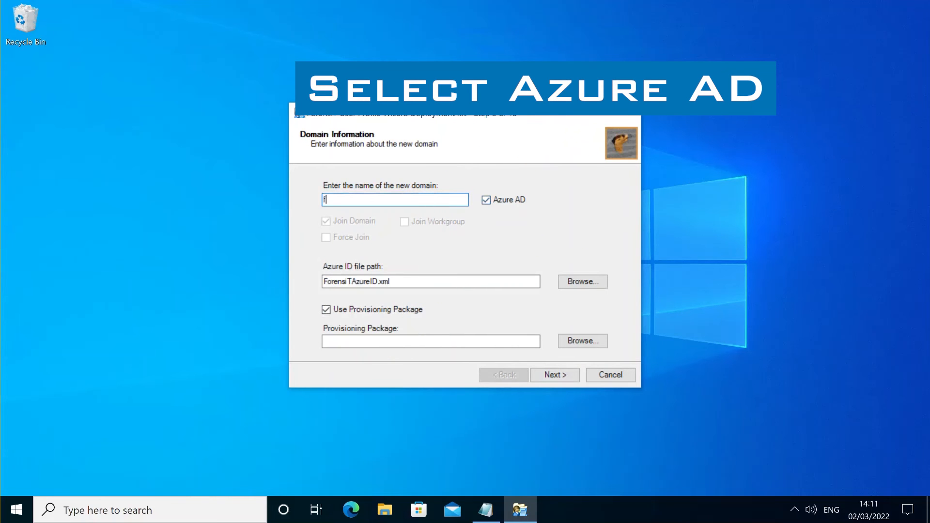
pyautogui.write('orensitsoftware.onmicrosoft.com')
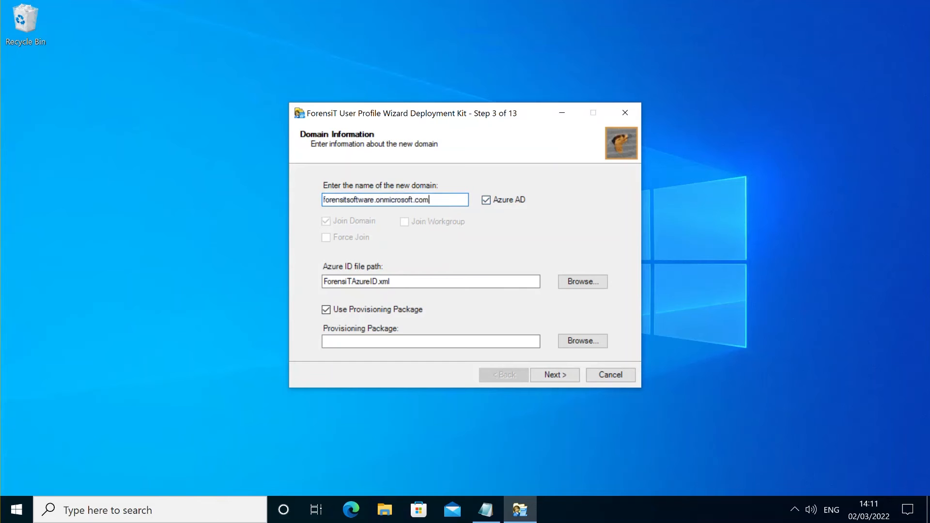
# Select ForensiTAzureID as the Azure ID file and Forensit-Demo as the provisioning package.
pyautogui.click(580, 281)
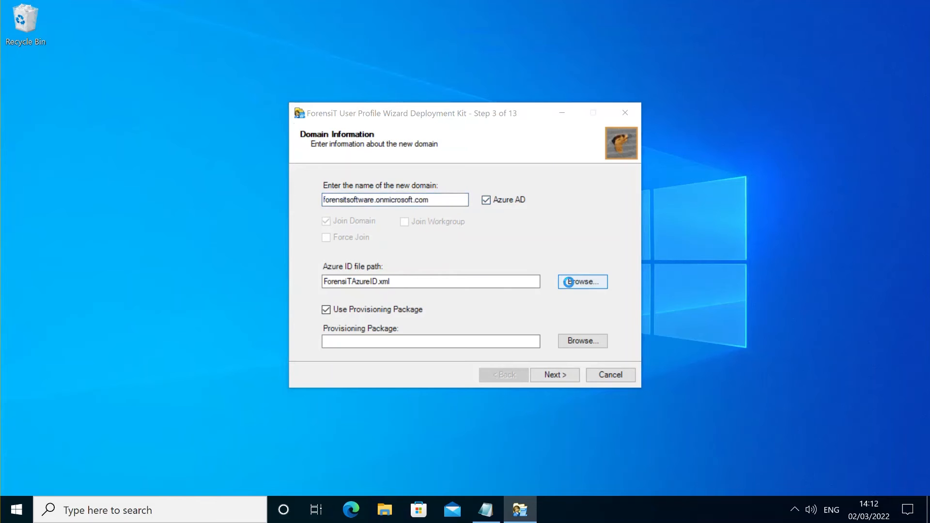
pyautogui.click(451, 251)
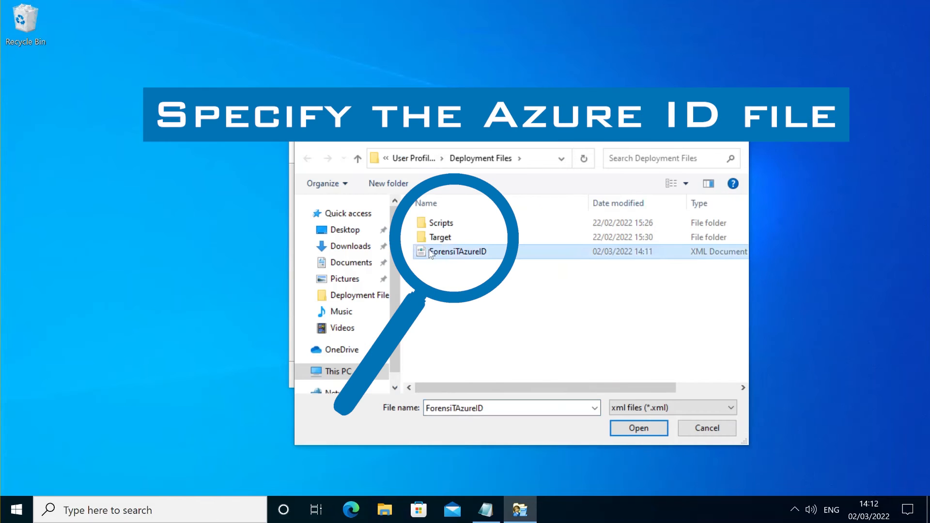
pyautogui.doubleClick(465, 253)
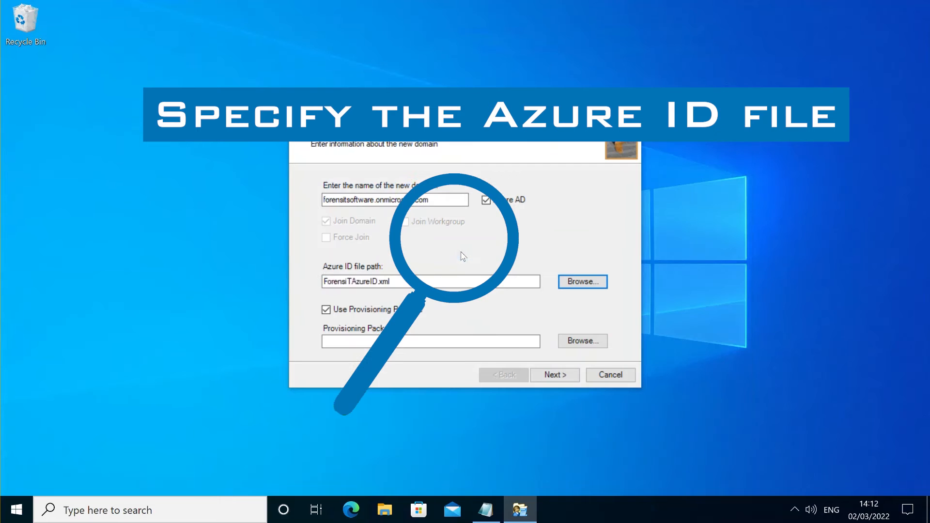
pyautogui.click(583, 342)
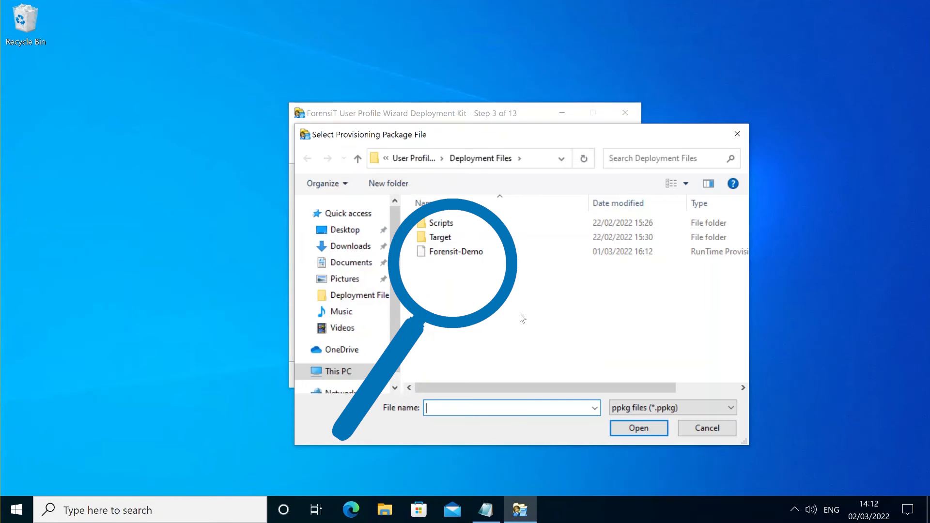
pyautogui.click(463, 253)
pyautogui.doubleClick(463, 253)
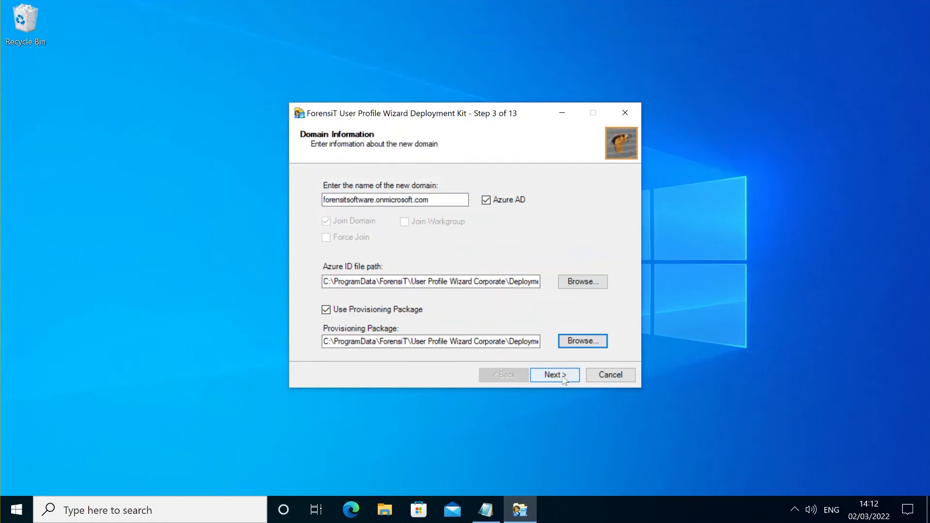
pyautogui.click(563, 378)
# Enter SOURCE as the existing domain and choose users.csv as the account lookup file.
pyautogui.click(393, 246)
pyautogui.write('SOURCE')
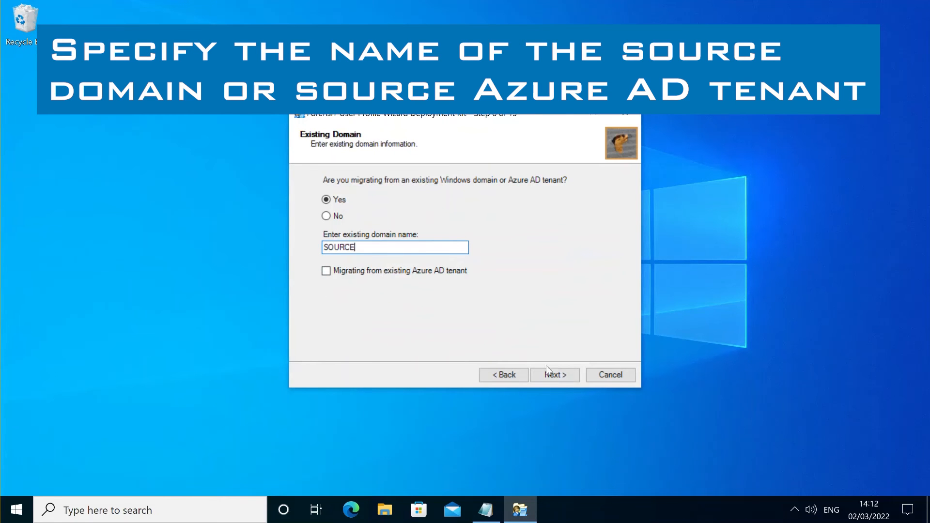
pyautogui.click(554, 375)
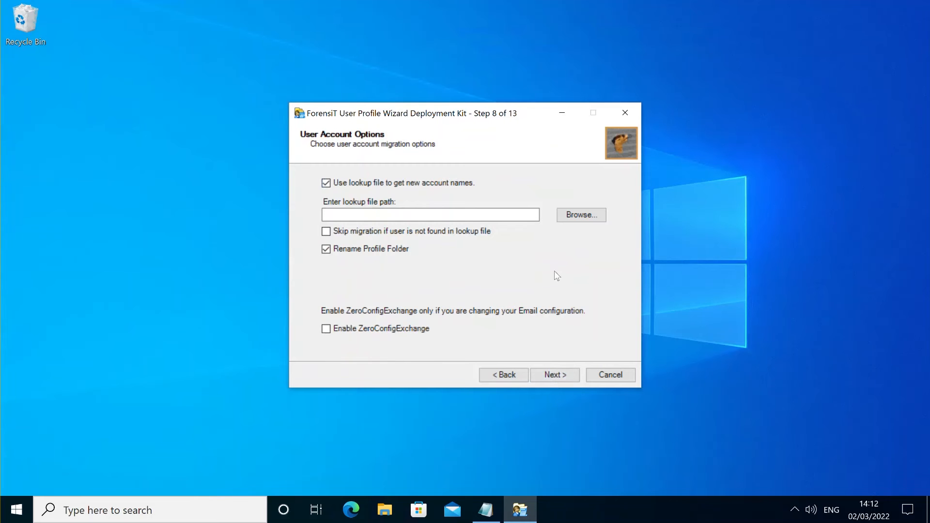
pyautogui.click(582, 215)
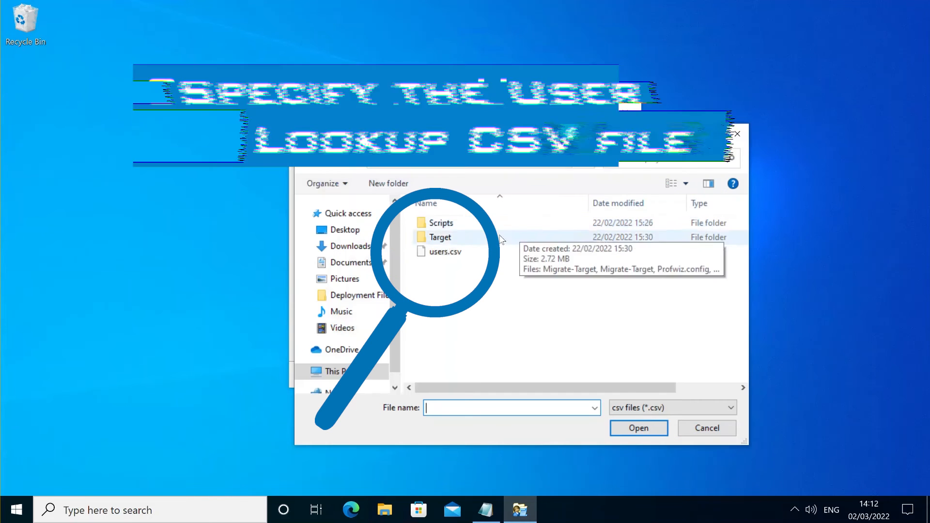
pyautogui.click(479, 252)
pyautogui.doubleClick(467, 253)
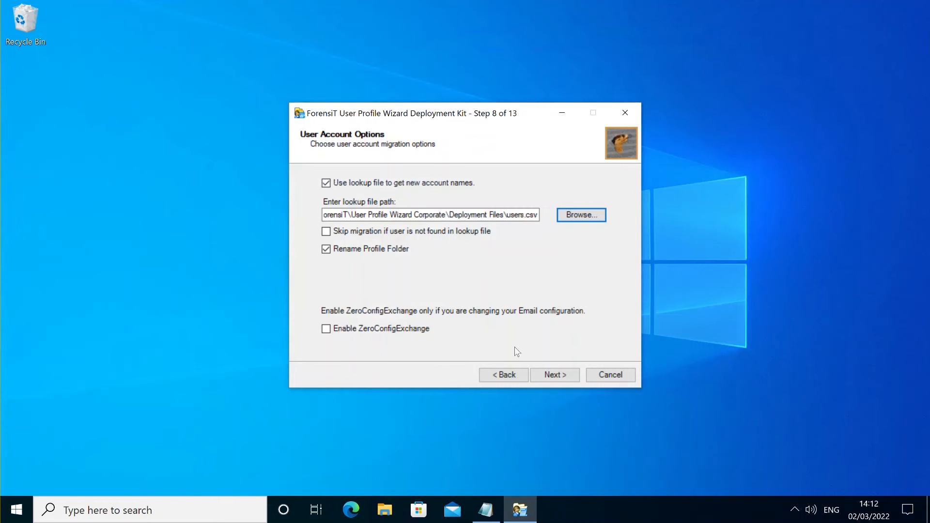
pyautogui.click(549, 376)
pyautogui.click(549, 376)
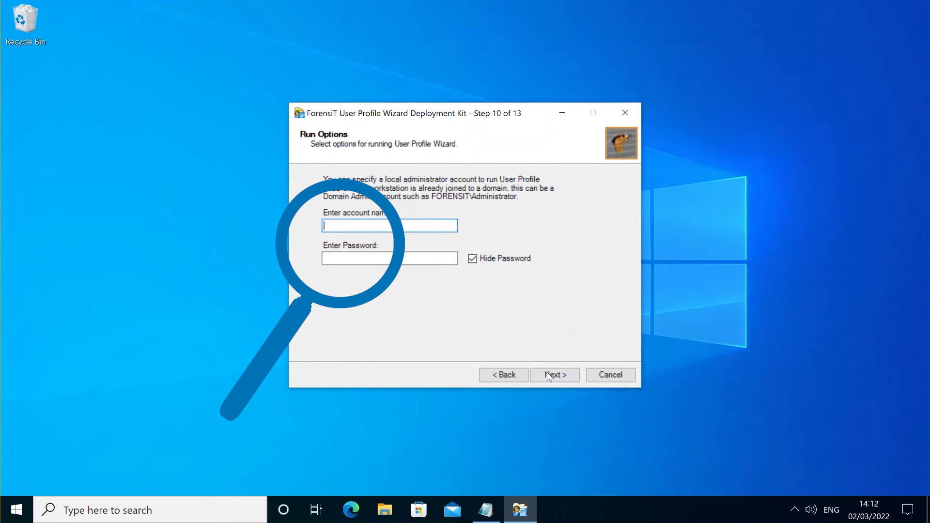
# Enter the SOURCE domain administrator account and its password.
pyautogui.write('source')
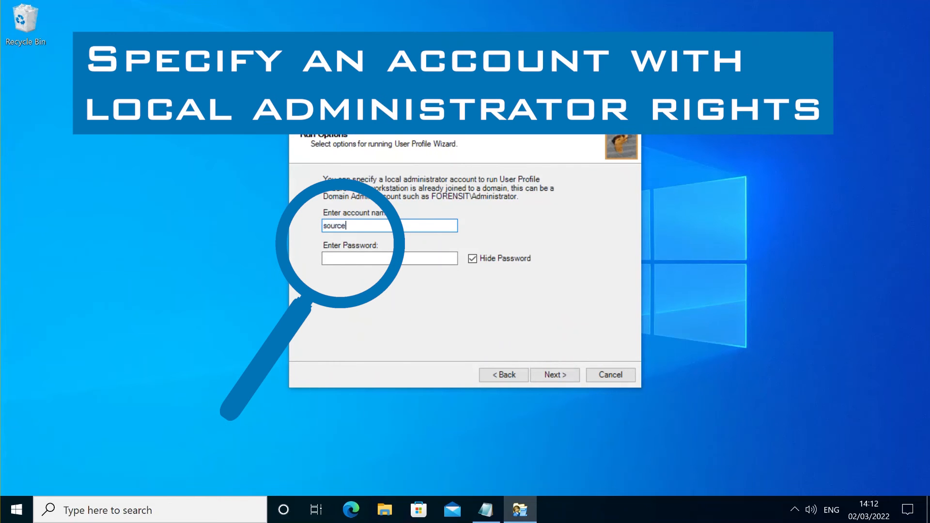
pyautogui.write('\\adminis')
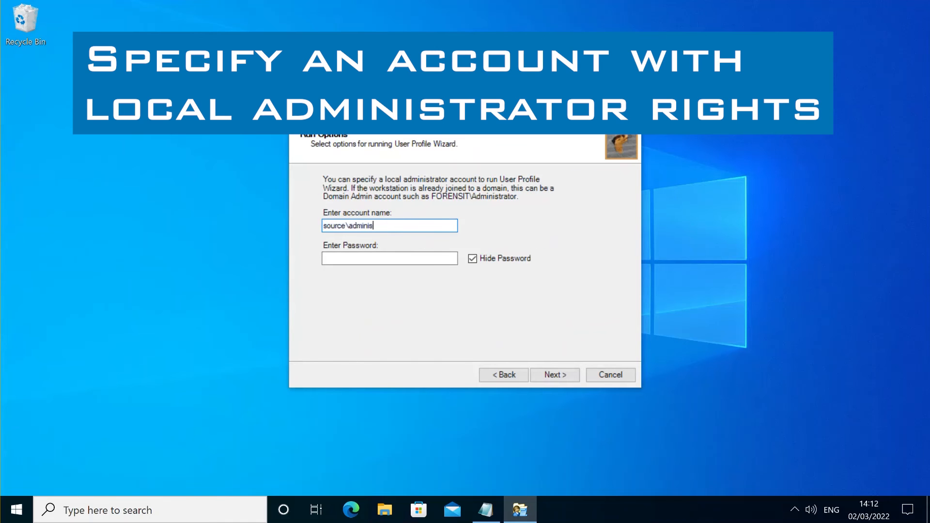
pyautogui.write('trator')
pyautogui.press('Tab')
pyautogui.write('•••')
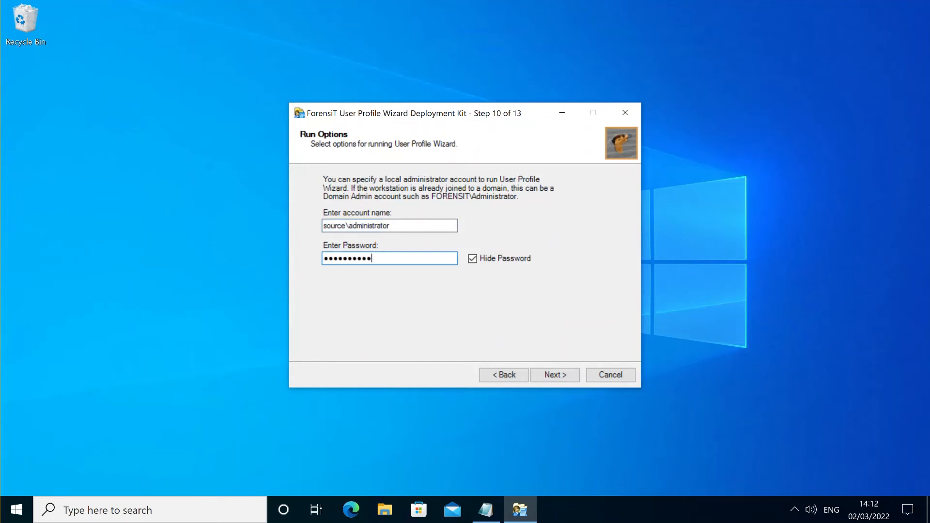
pyautogui.click(563, 378)
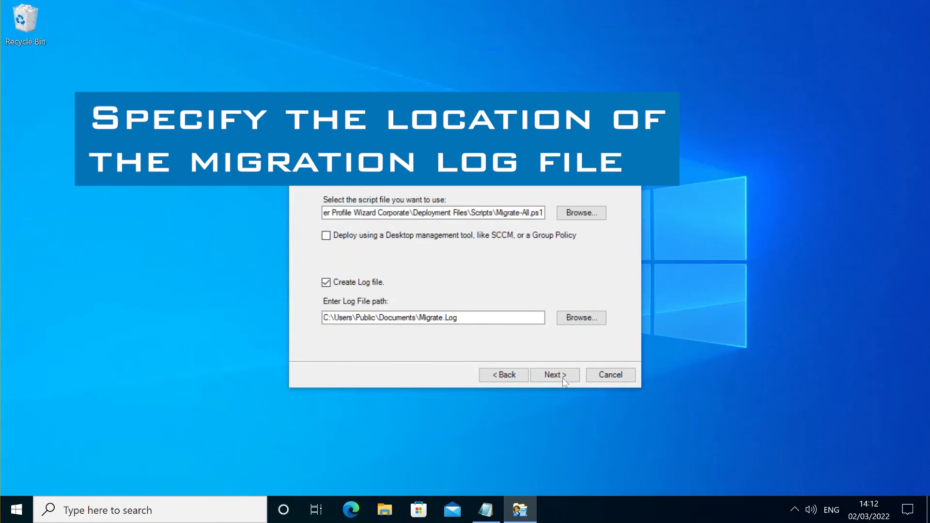
# Leave the follow-on script empty and confirm creating the migration script.
pyautogui.click(558, 377)
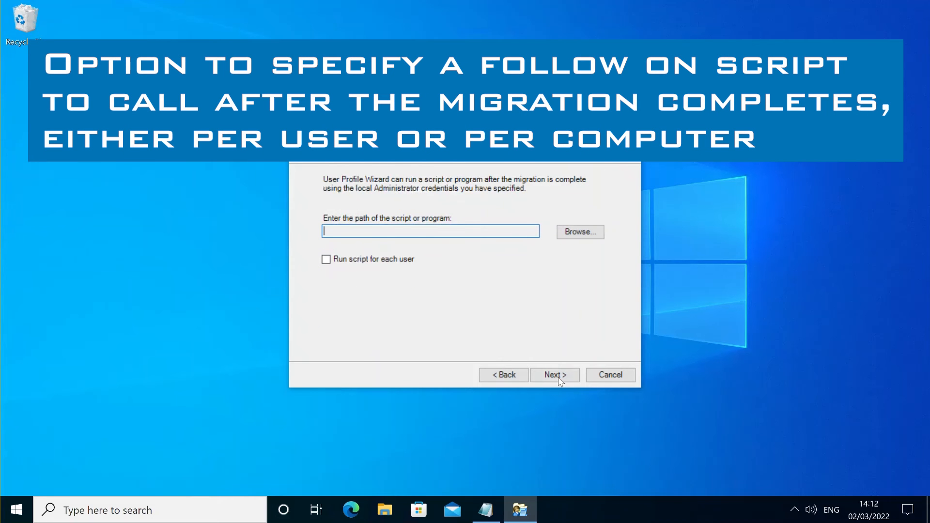
pyautogui.click(555, 374)
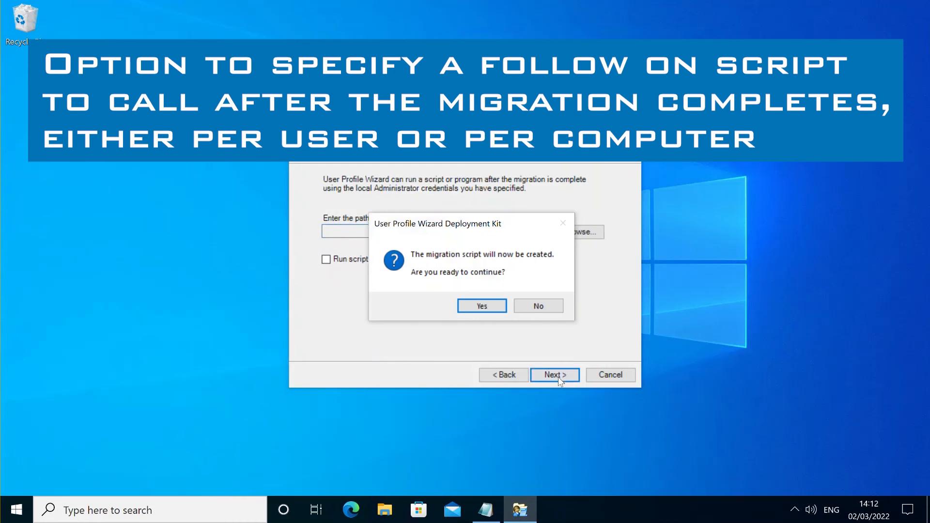
pyautogui.click(488, 306)
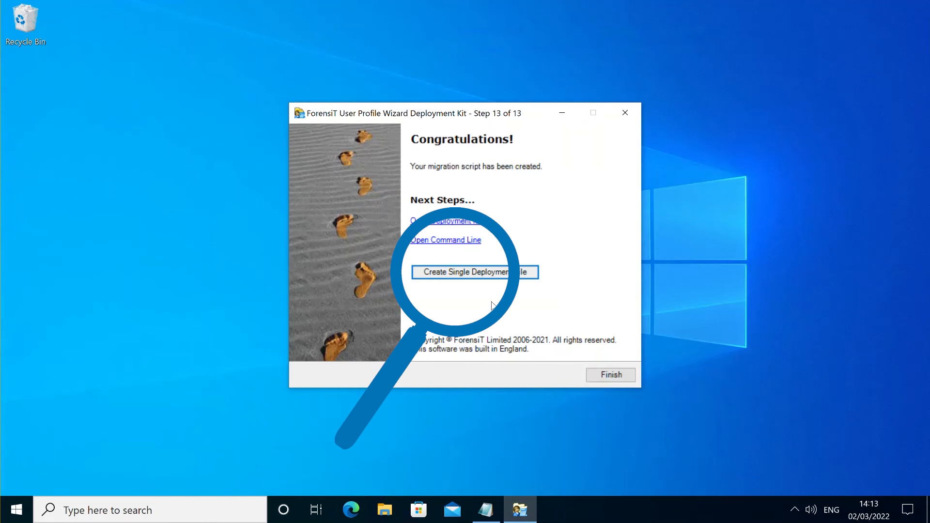
# Create the single deployment file from the Congratulations page.
pyautogui.click(474, 274)
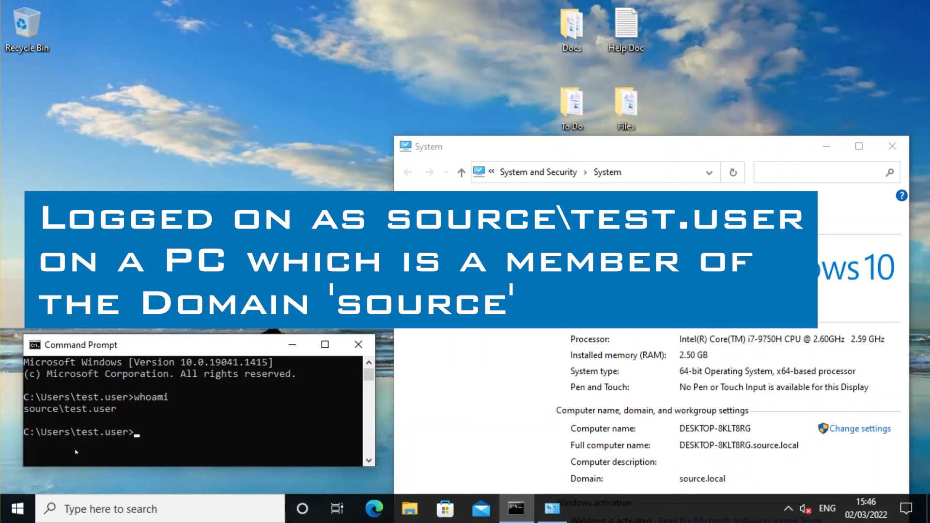
# Sign out of the test user's Windows session.
pyautogui.rightClick(15, 511)
pyautogui.moveTo(90, 475)
pyautogui.click(233, 417)
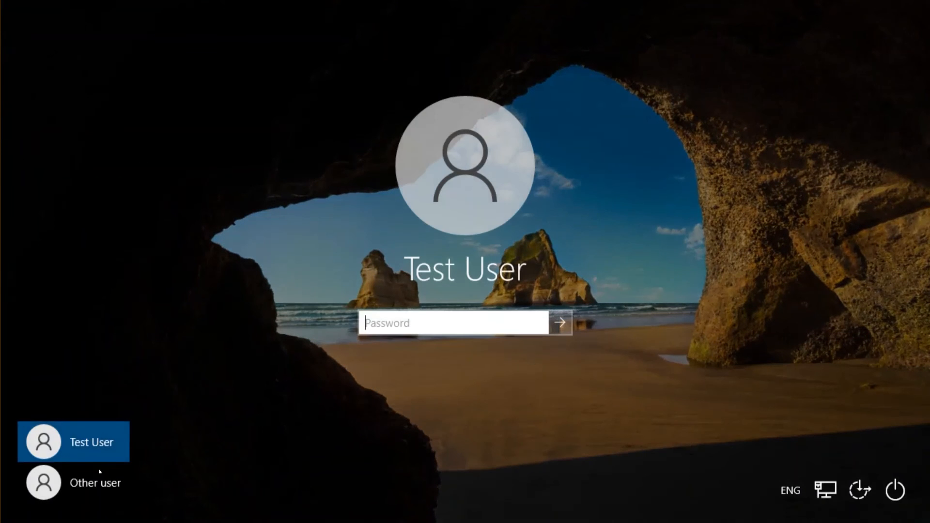
# Sign in as Other user with the local administrator account and password.
pyautogui.click(99, 472)
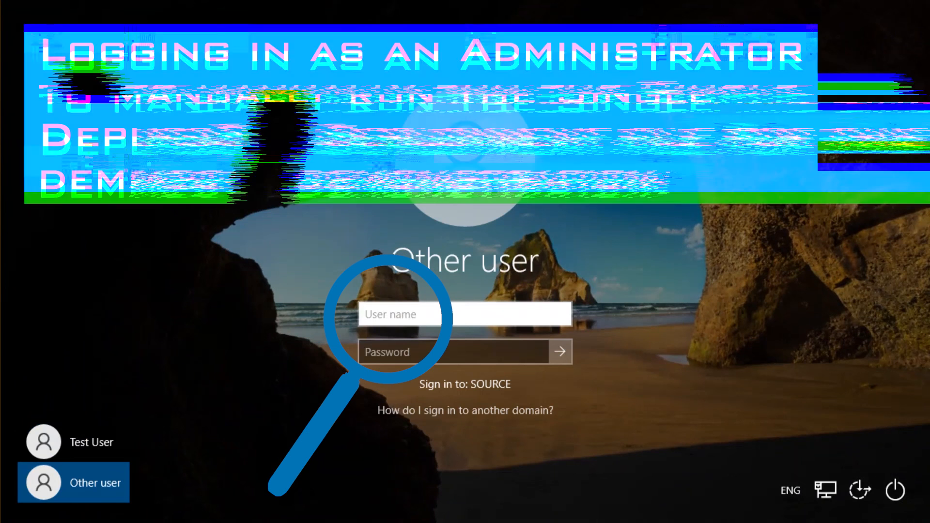
pyautogui.write('administrator')
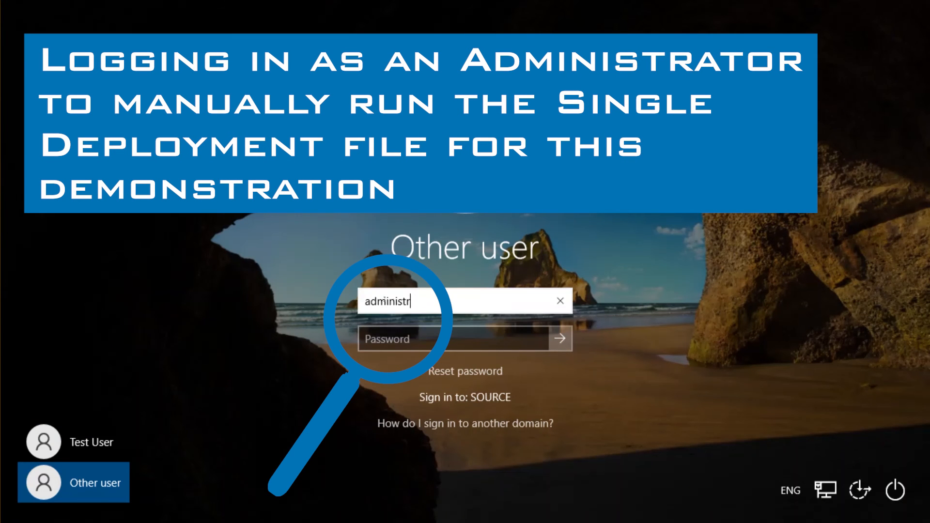
pyautogui.press('Tab')
pyautogui.write('•••••••••••')
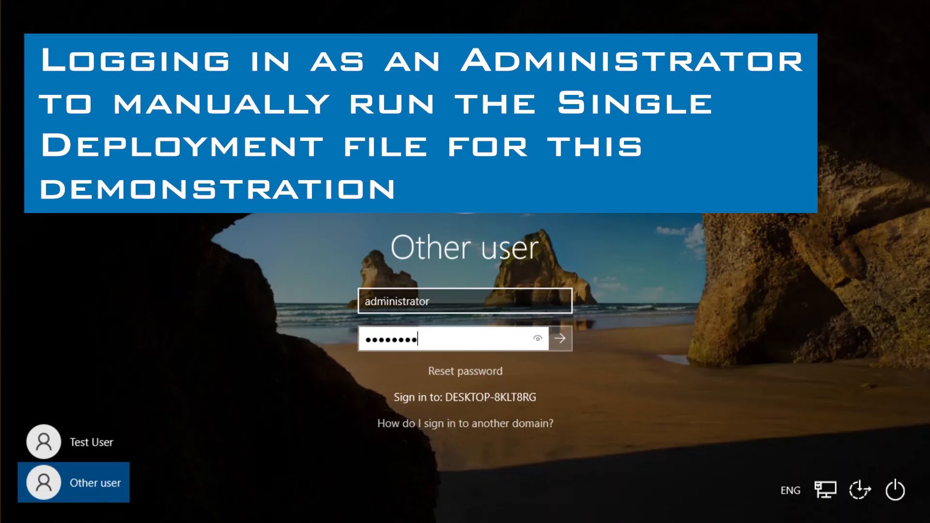
pyautogui.press('Return')
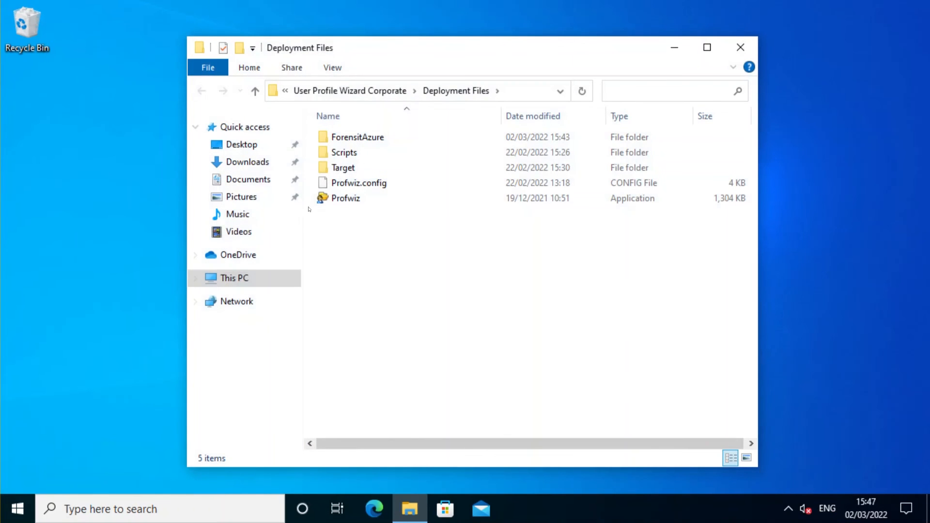
# Run Migrate-ForensitAzure.exe from the ForensitAzure folder and dismiss the sign-out warning.
pyautogui.doubleClick(349, 138)
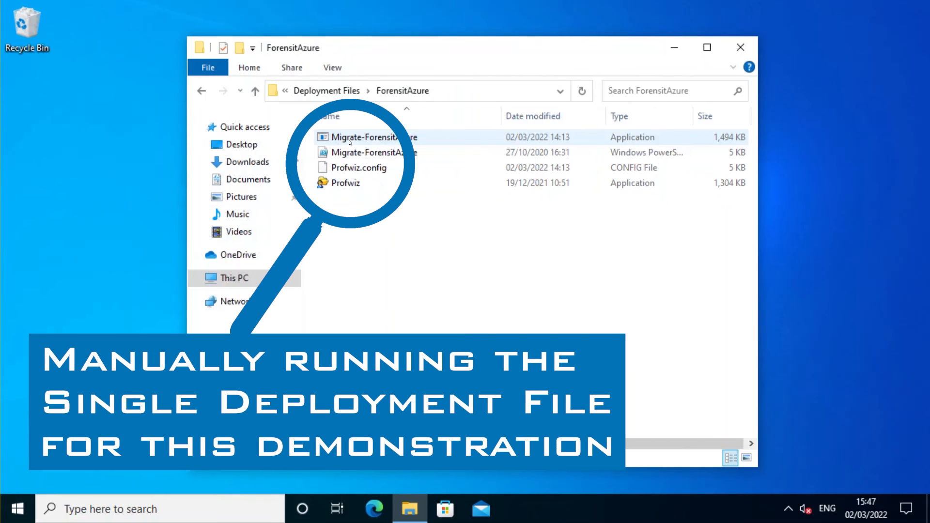
pyautogui.click(383, 139)
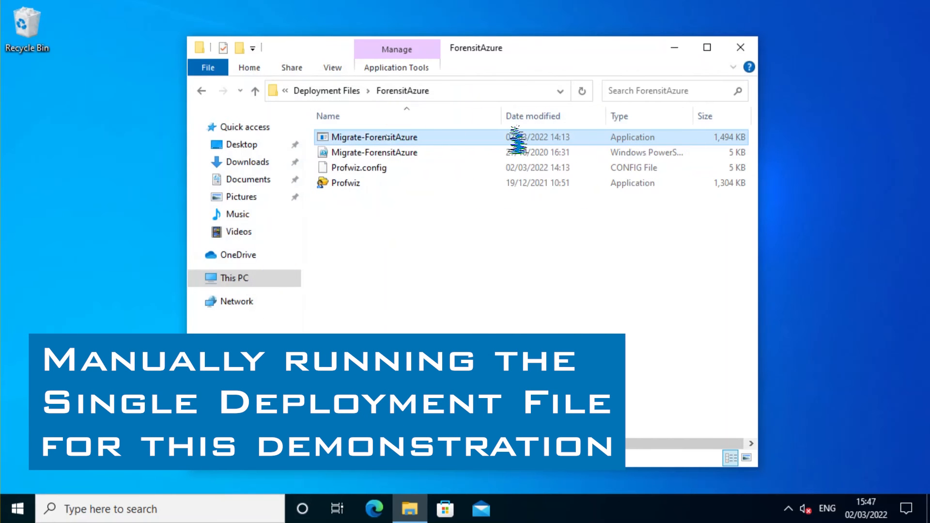
pyautogui.doubleClick(444, 139)
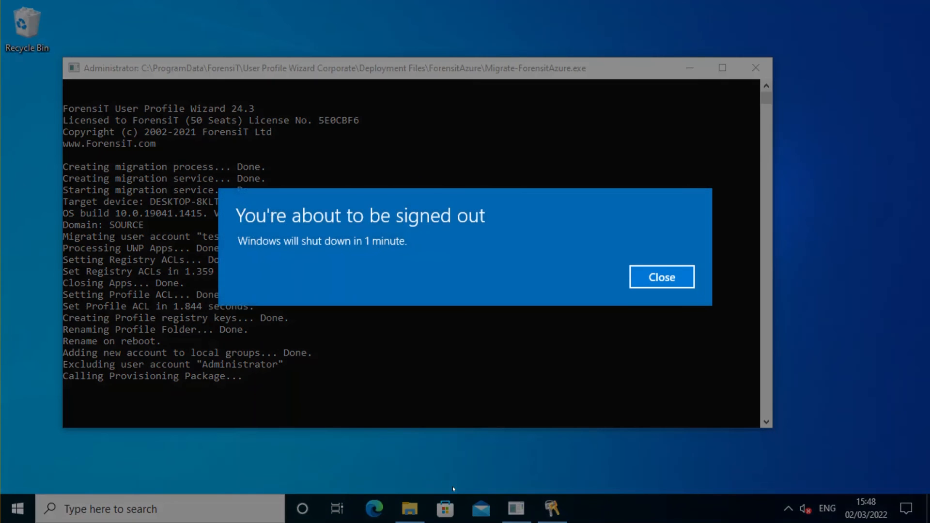
pyautogui.click(673, 282)
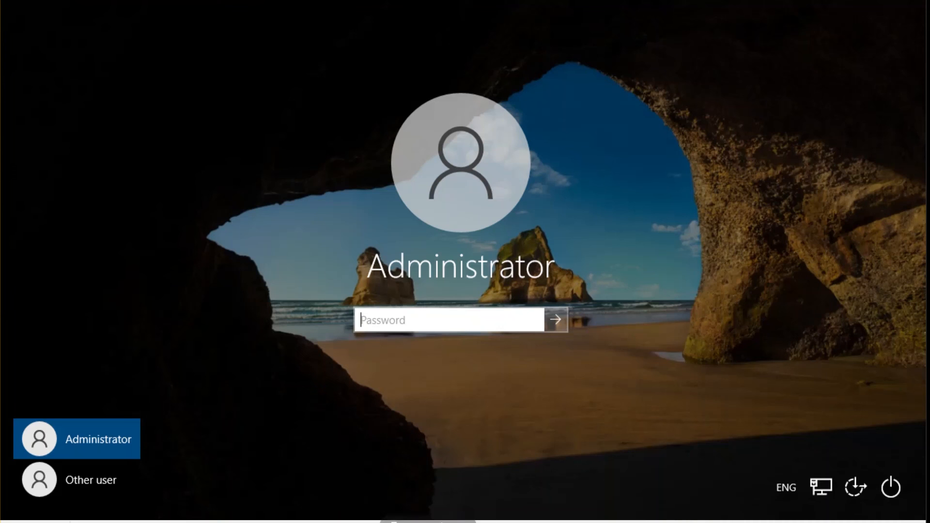
# Sign in as Other user with the Azure AD work account e-mail and password.
pyautogui.click(73, 480)
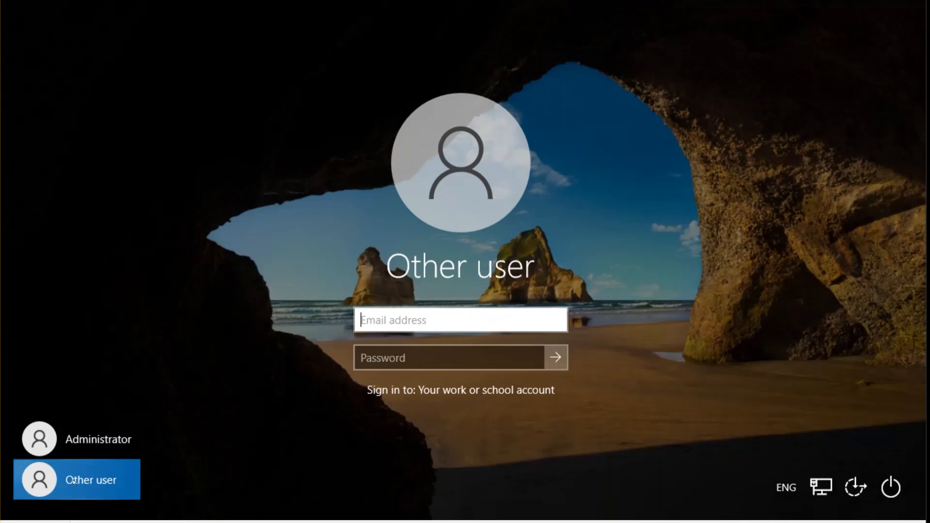
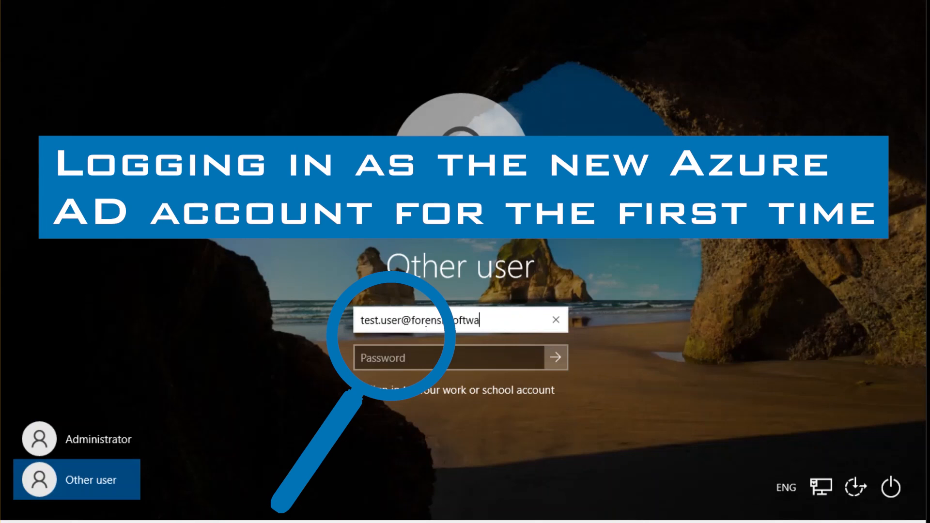
pyautogui.press('Tab')
pyautogui.write('•')
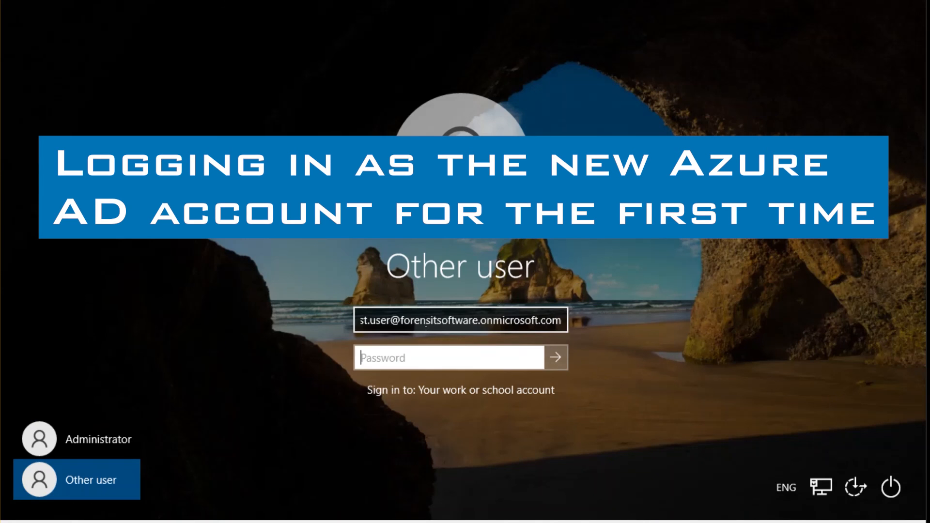
pyautogui.write('••••••••••')
pyautogui.press('Return')
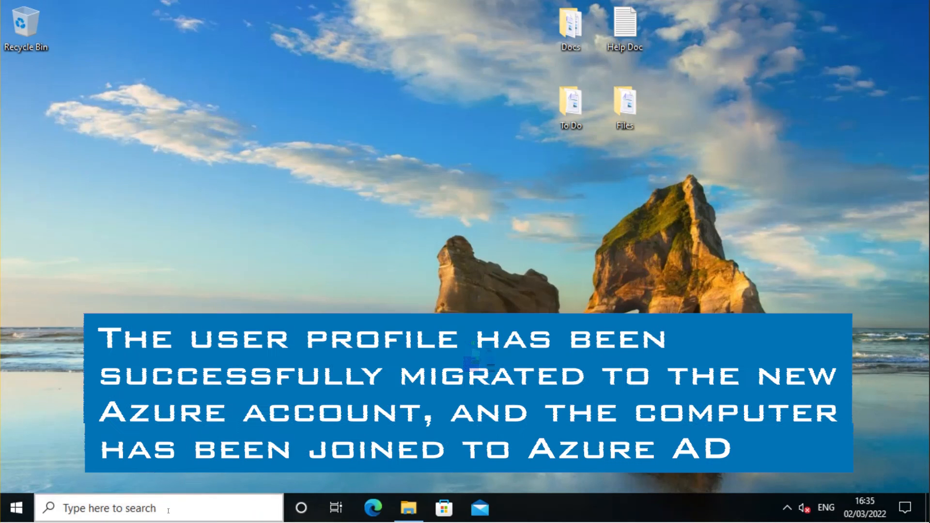
# Open Command Prompt from search and run whoami and dsregcmd /status.
pyautogui.click(163, 510)
pyautogui.write('cmd')
pyautogui.press('Return')
pyautogui.write('whoami')
pyautogui.press('Return')
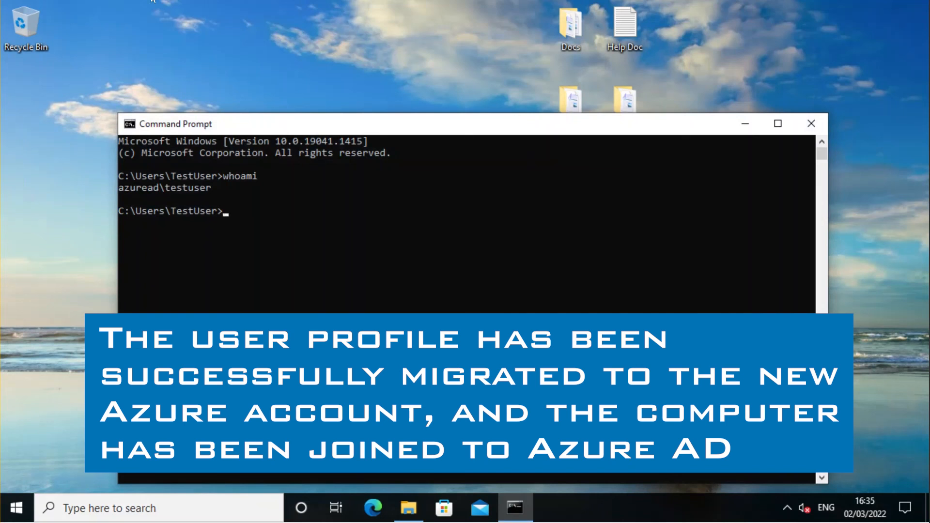
pyautogui.write('dsregcmd /status')
pyautogui.press('Return')
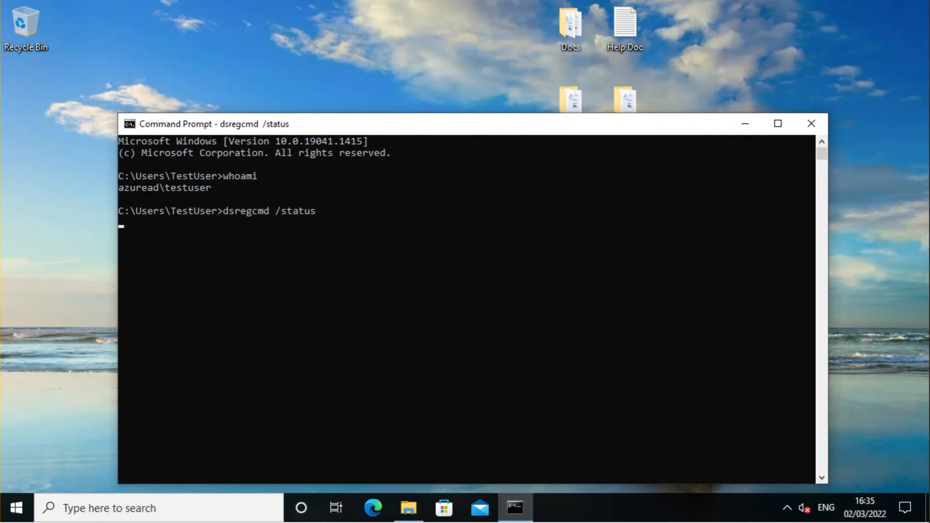